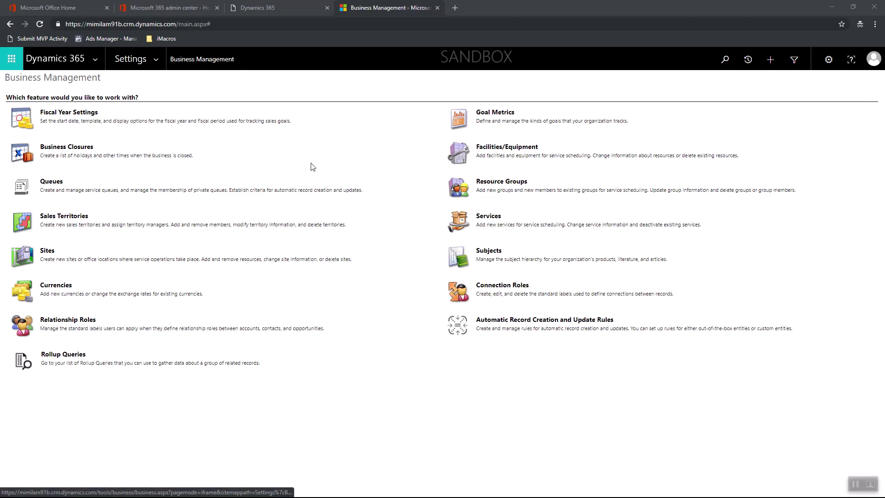
Check that Samples appears under Settings, then list the available apps, including Sales Hub
click(161, 61)
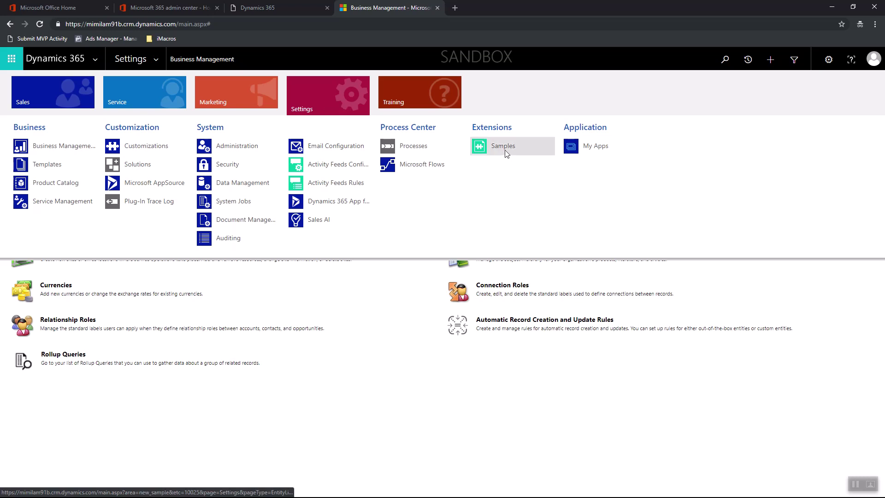
click(97, 62)
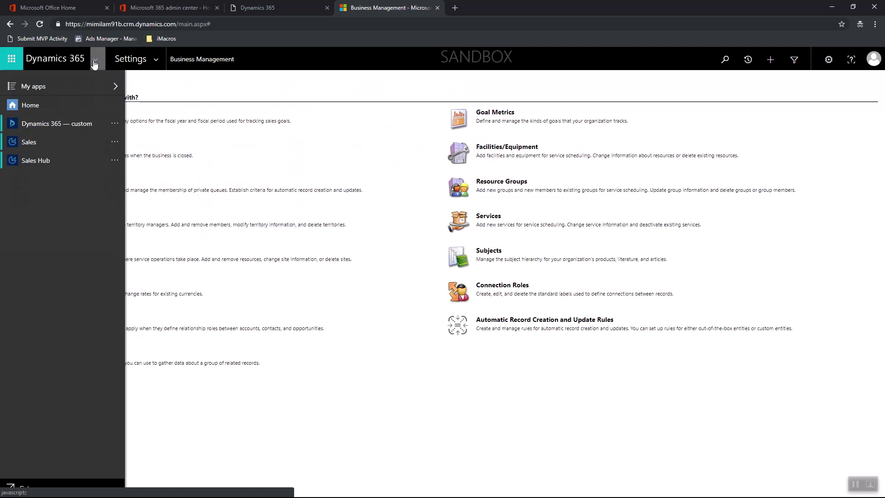
Open Sales Hub and review its navigation, then return to the classic Sales Activity Social Dashboard
click(46, 163)
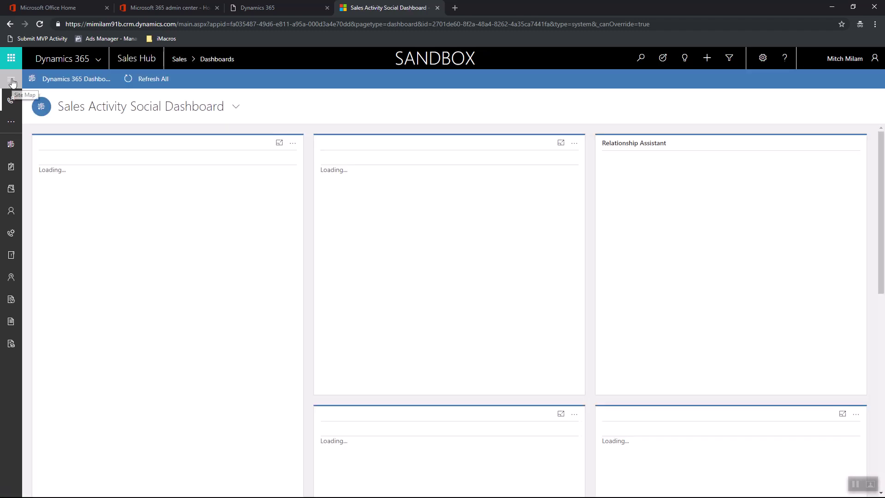
click(9, 79)
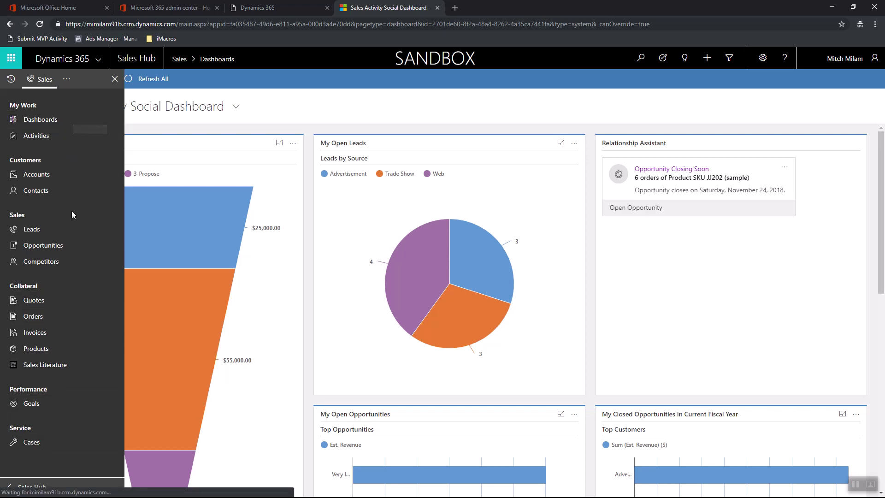
click(99, 64)
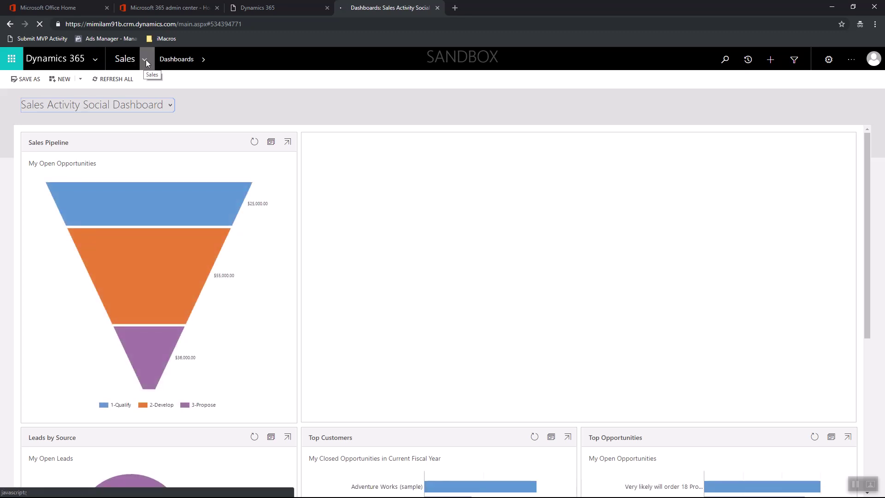
click(145, 60)
Go to My Apps via the Settings area and open the Sales Hub card's options menu
click(321, 94)
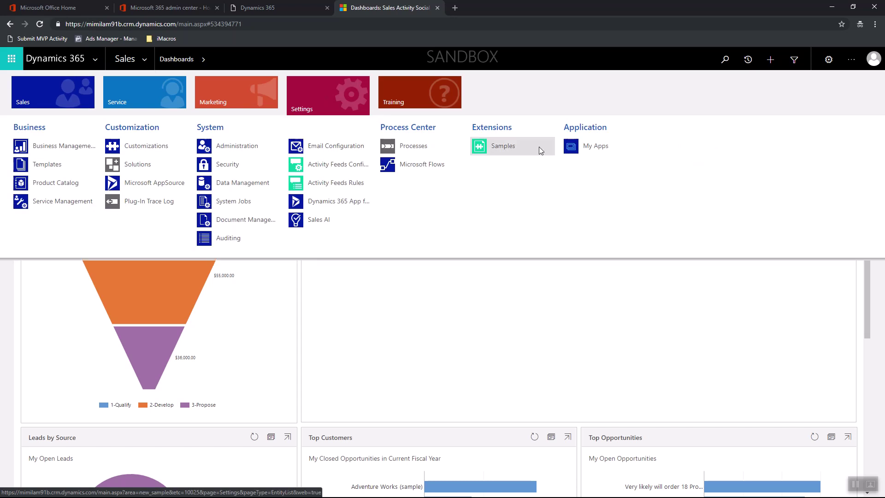
click(591, 151)
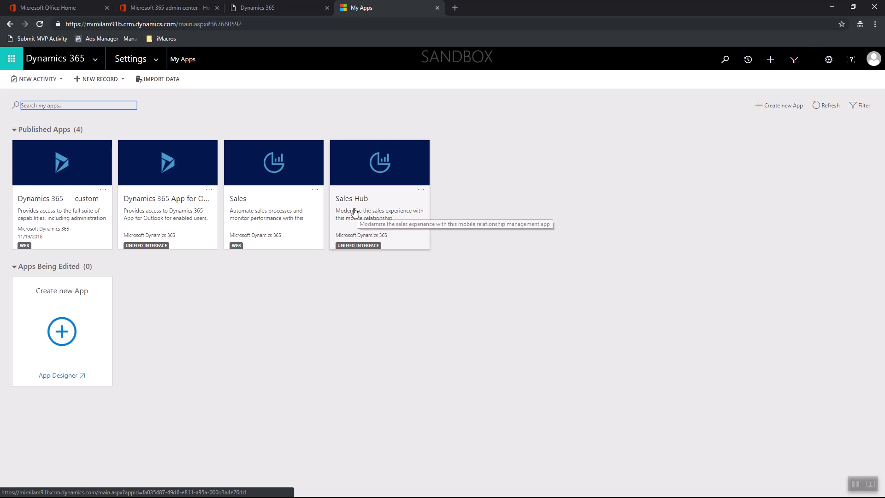
click(421, 190)
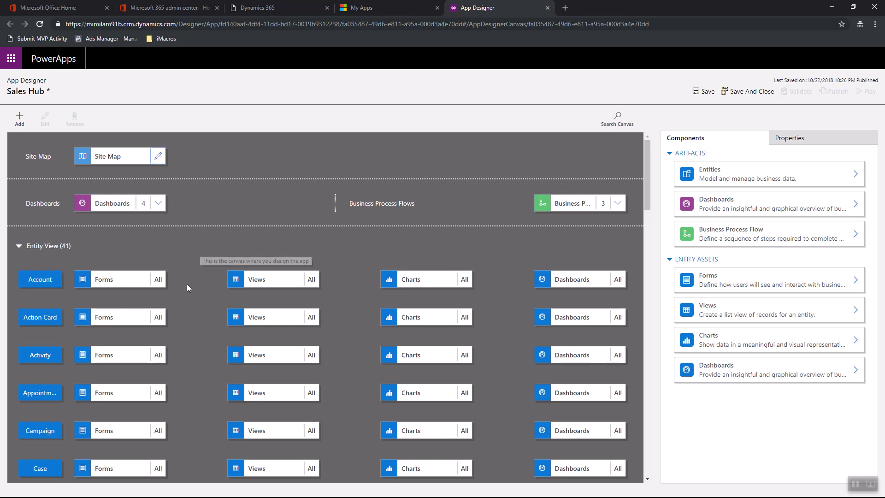
Open Sales Hub in App Designer and start editing its Site Map, raising an unsaved-changes warning
scroll(187, 286, down, 5)
scroll(188, 283, down, 4)
scroll(189, 282, up, 10)
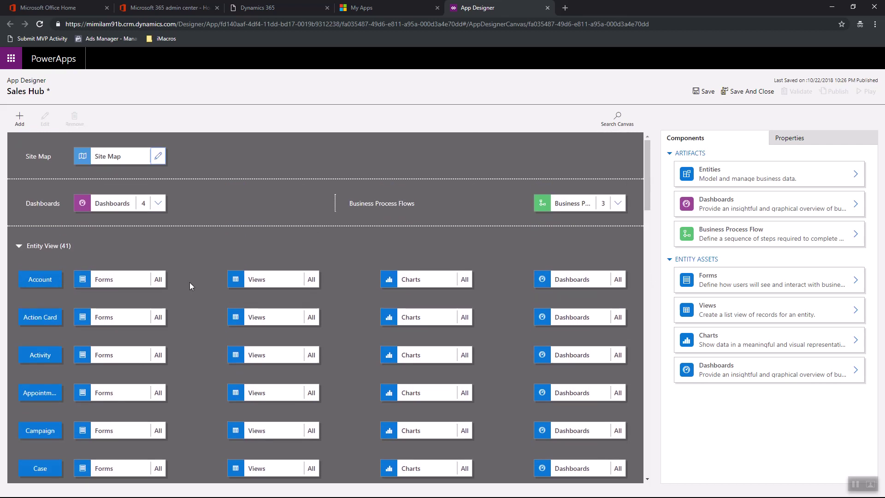
click(159, 157)
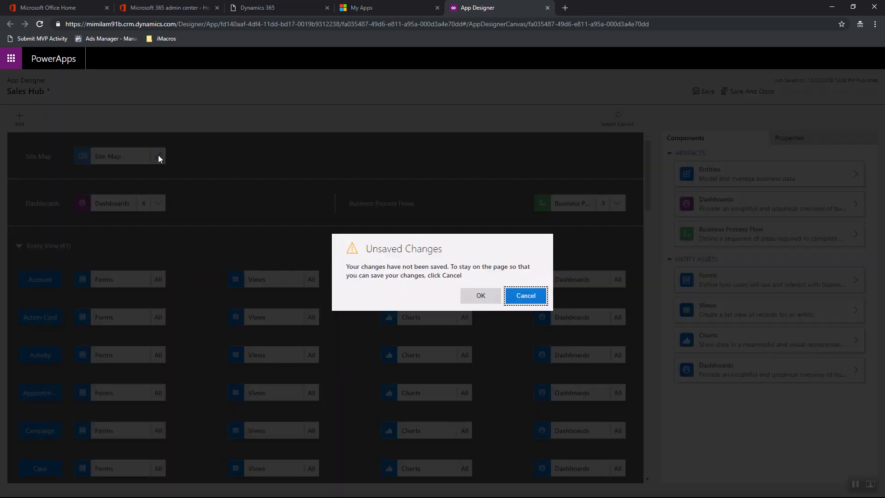
Confirm the warning and browse the App Settings and Training areas in the Sitemap Designer
click(489, 301)
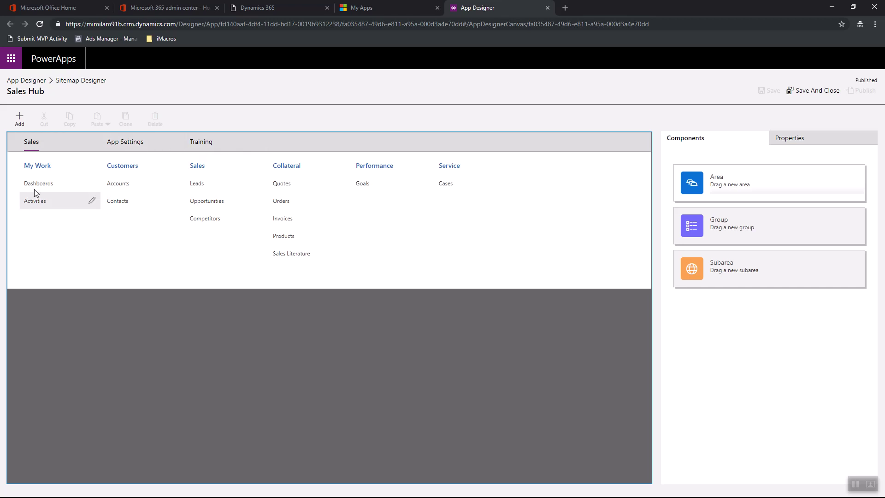
click(123, 147)
click(204, 143)
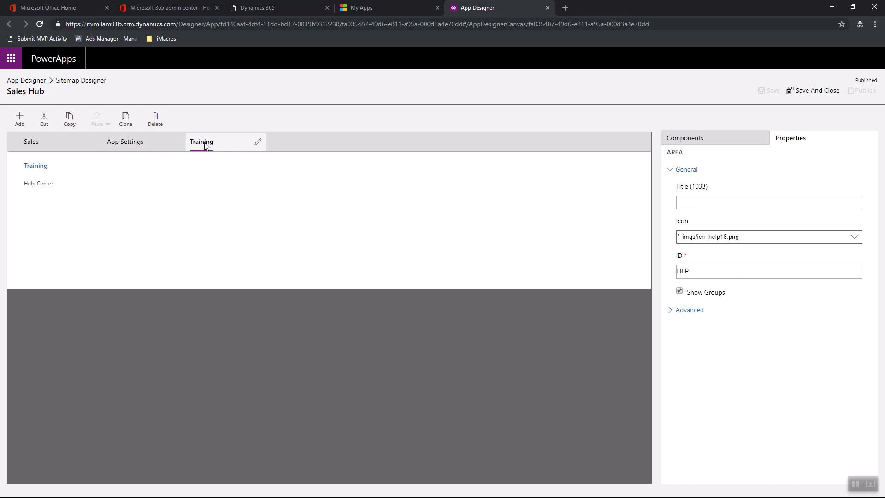
click(129, 146)
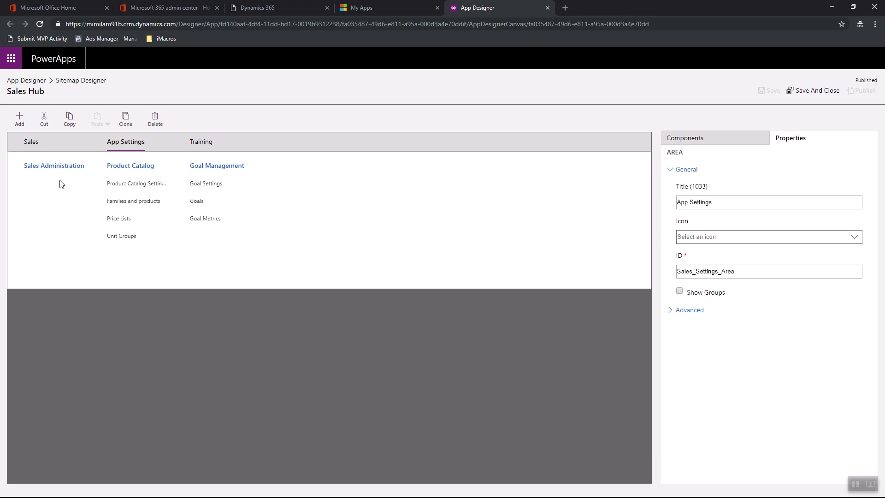
Add a new Subarea from Components under the Sales Administration group
click(689, 141)
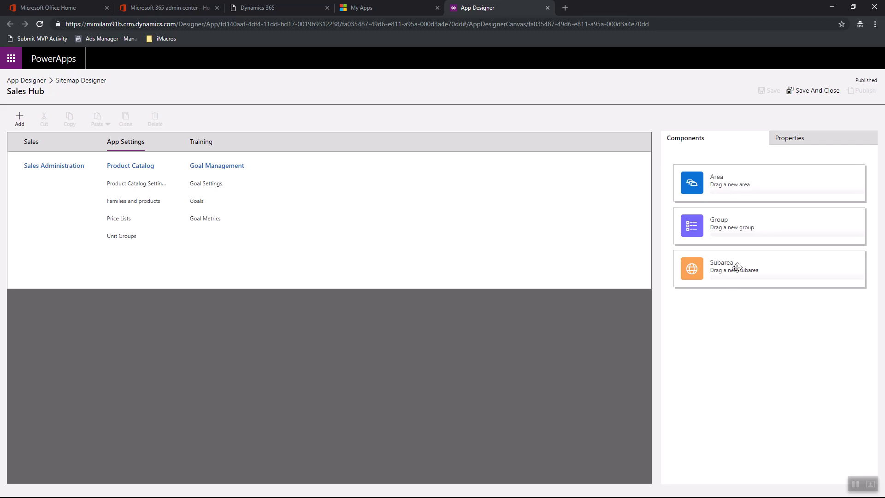
drag(733, 266, 68, 166)
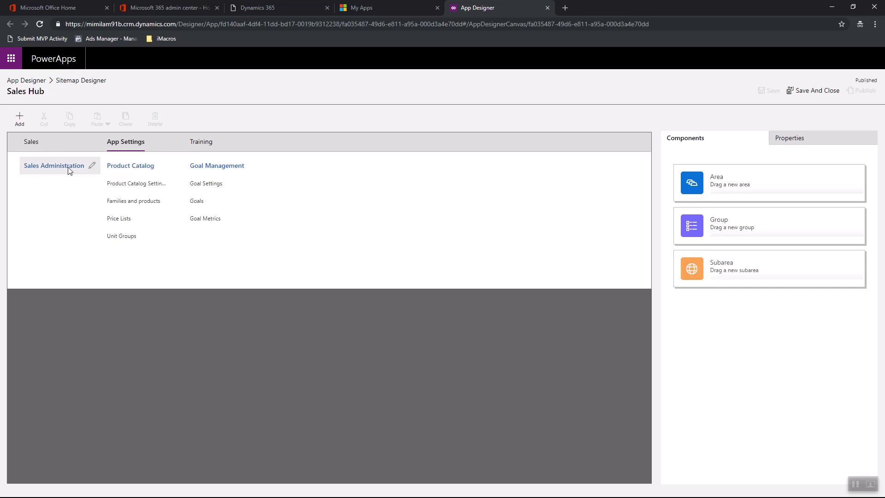
drag(736, 272, 58, 182)
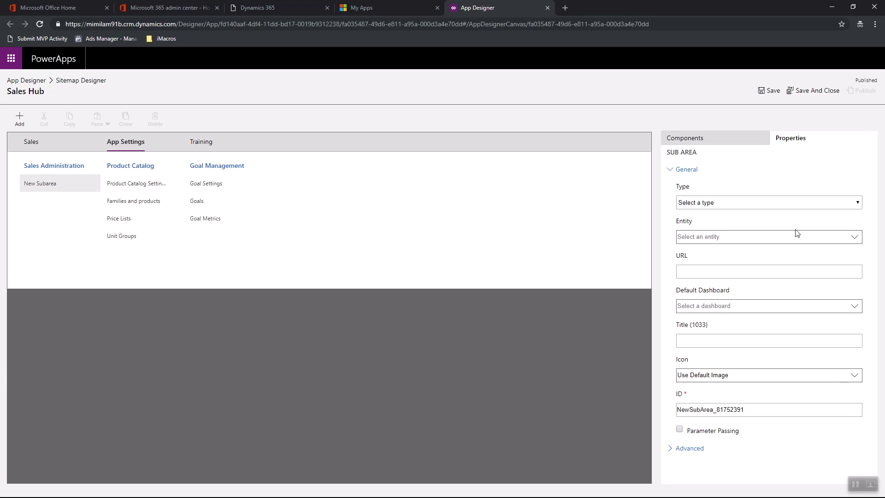
Set the new subarea's Type to Entity and its Entity to Sample
click(797, 206)
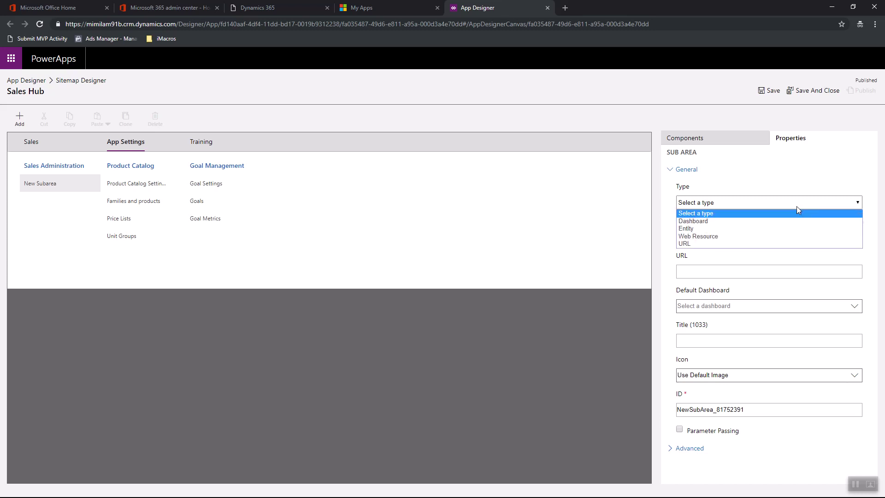
click(778, 229)
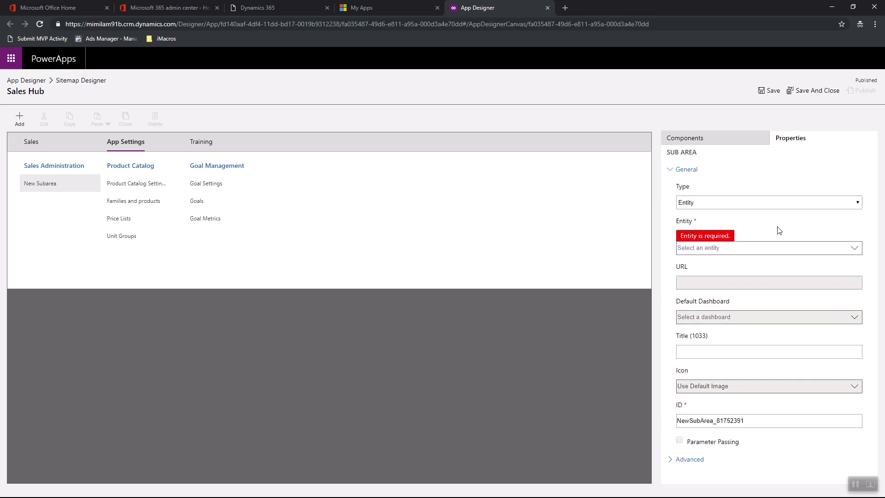
click(854, 248)
drag(859, 267, 859, 325)
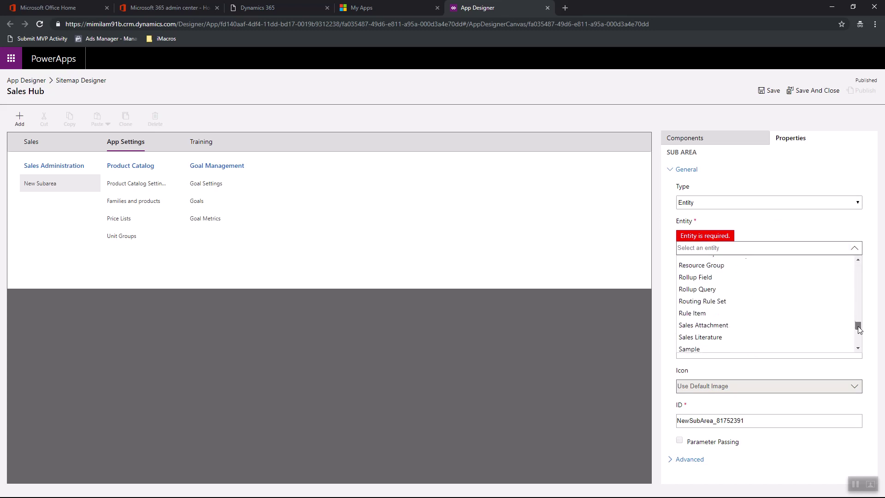
drag(859, 325, 859, 329)
click(754, 300)
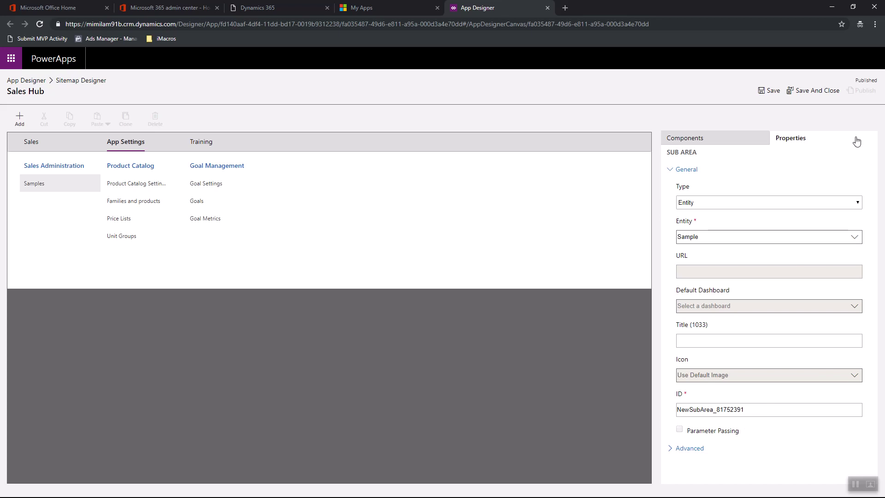
Save and publish the Sitemap Designer changes, then return to the My Apps tab
click(771, 94)
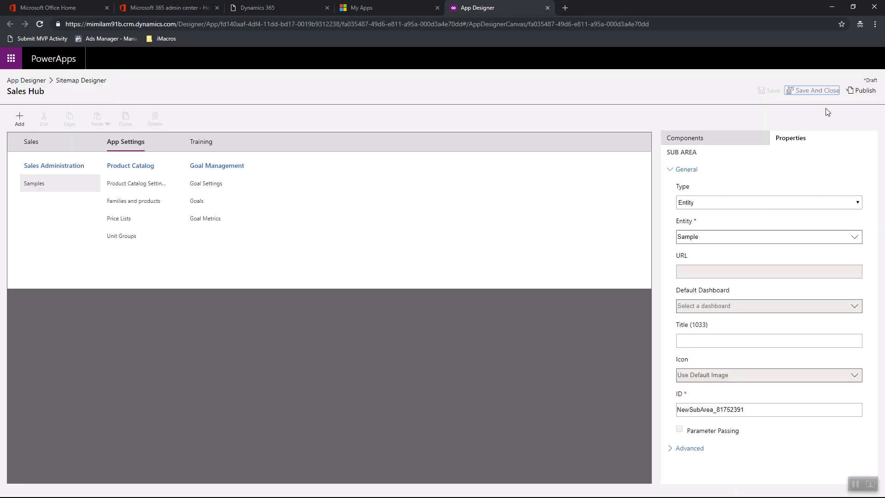
click(870, 92)
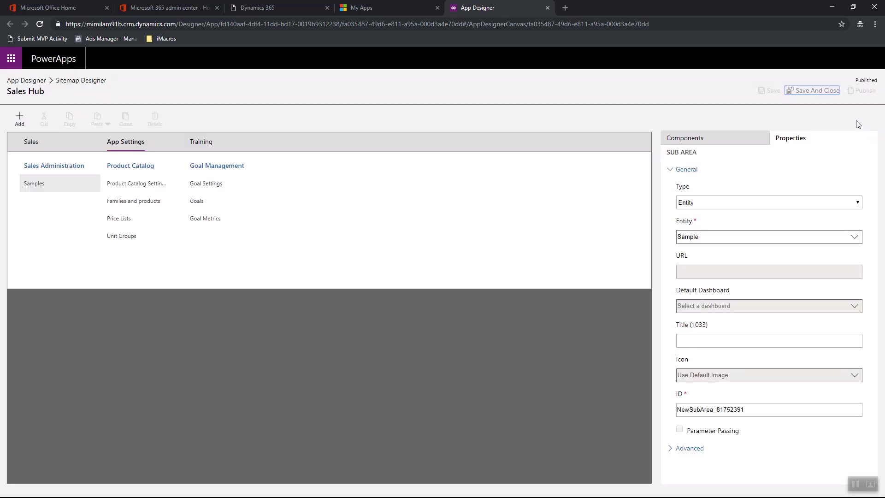
click(374, 6)
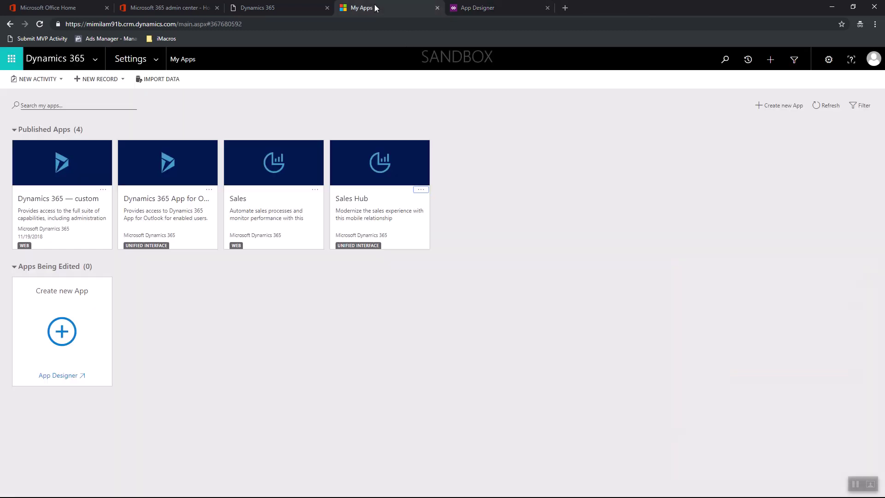
Open Sales Hub, switch its navigation to App Settings, and open the new Samples list
click(363, 205)
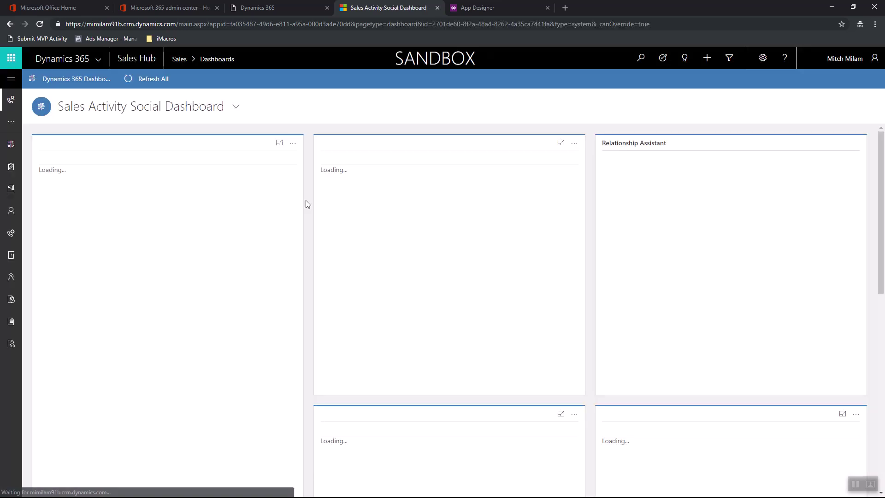
click(13, 80)
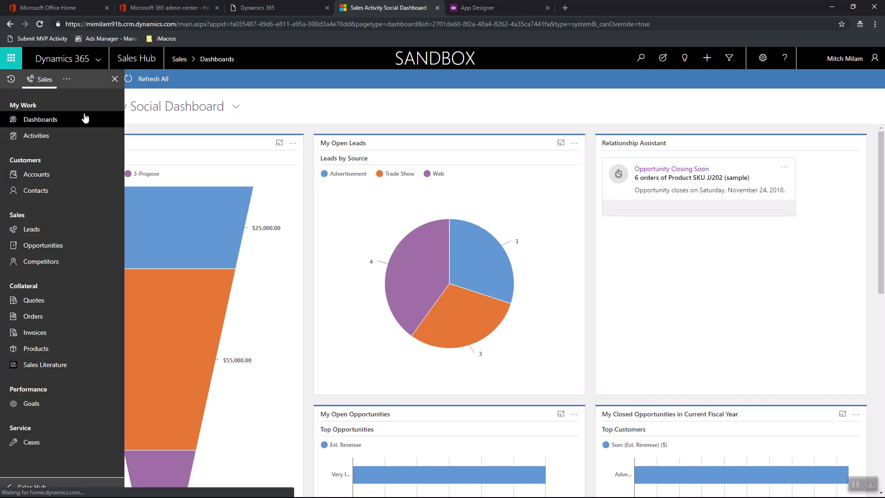
click(66, 79)
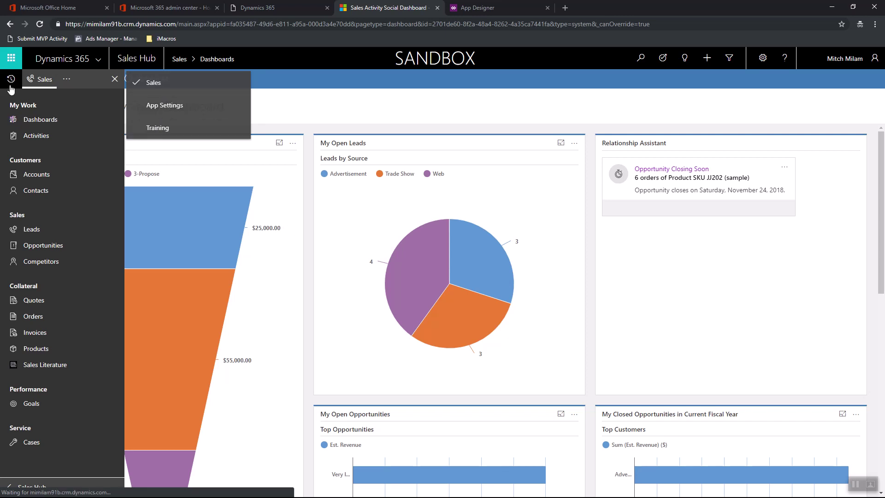
click(83, 87)
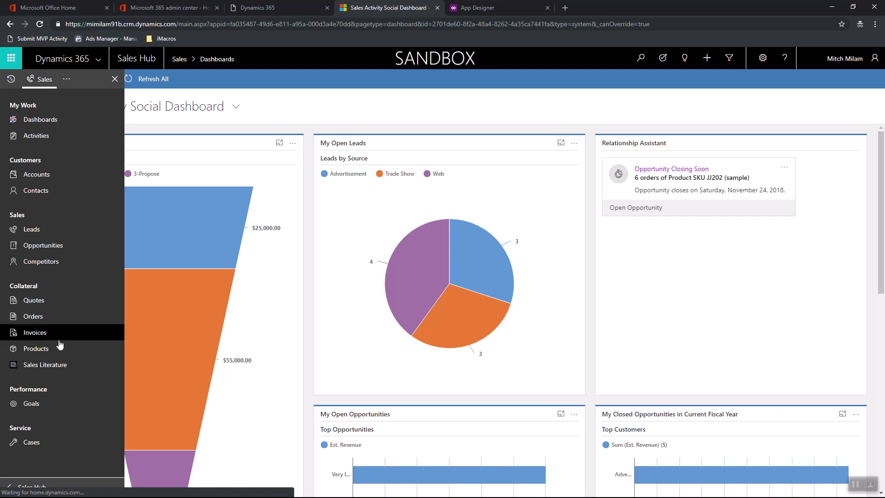
click(67, 83)
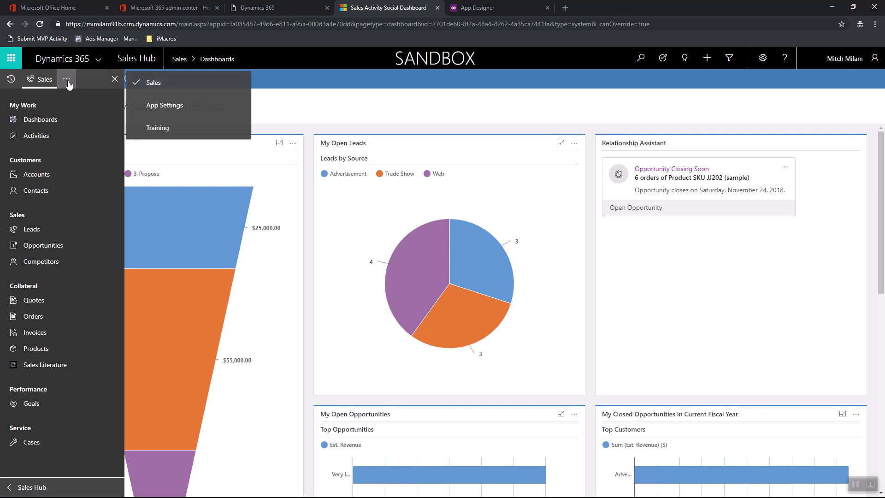
click(163, 107)
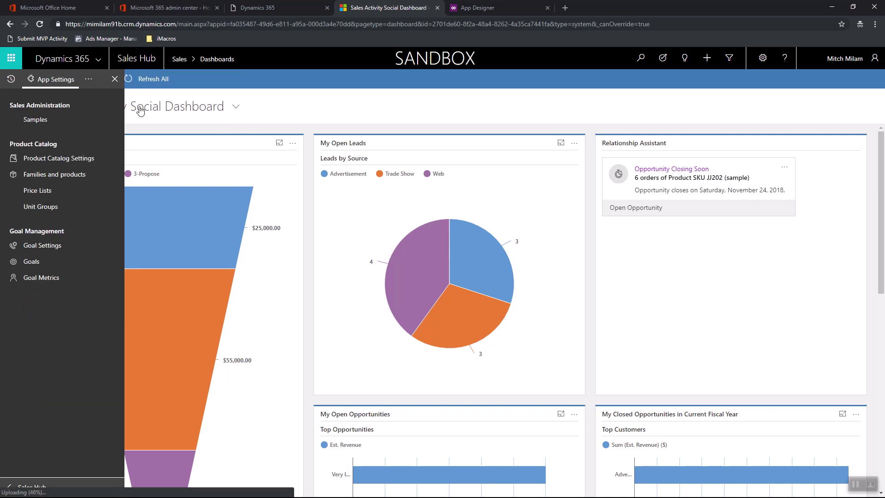
click(35, 121)
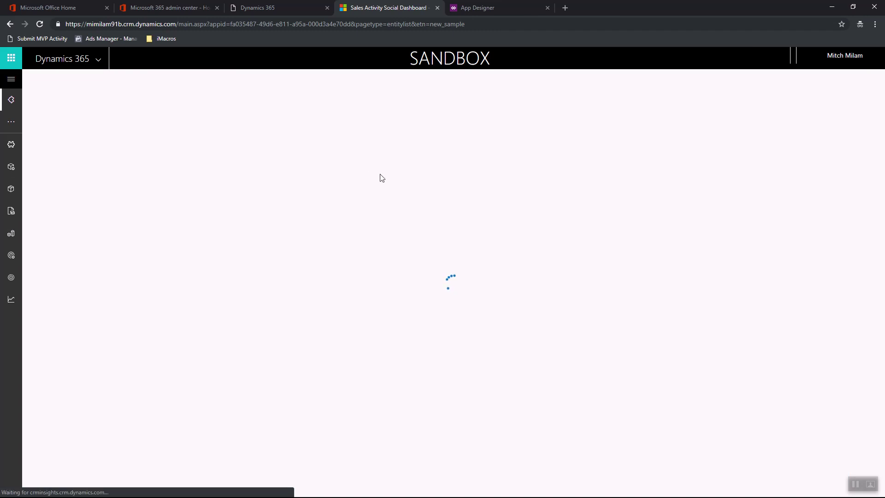